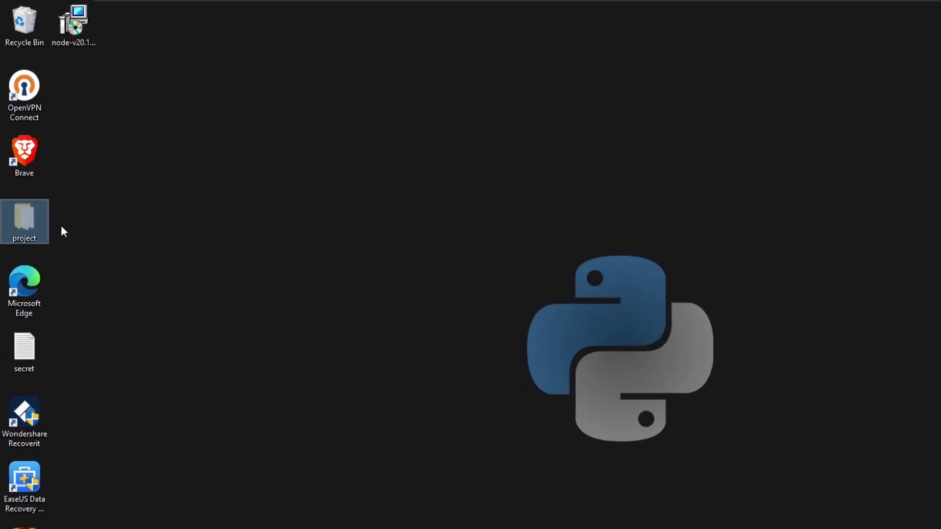
# - Move the desktop project folder into a new 'New folder' on Local Disk (C:)
pyautogui.click(58, 208)
pyautogui.press('super+e')
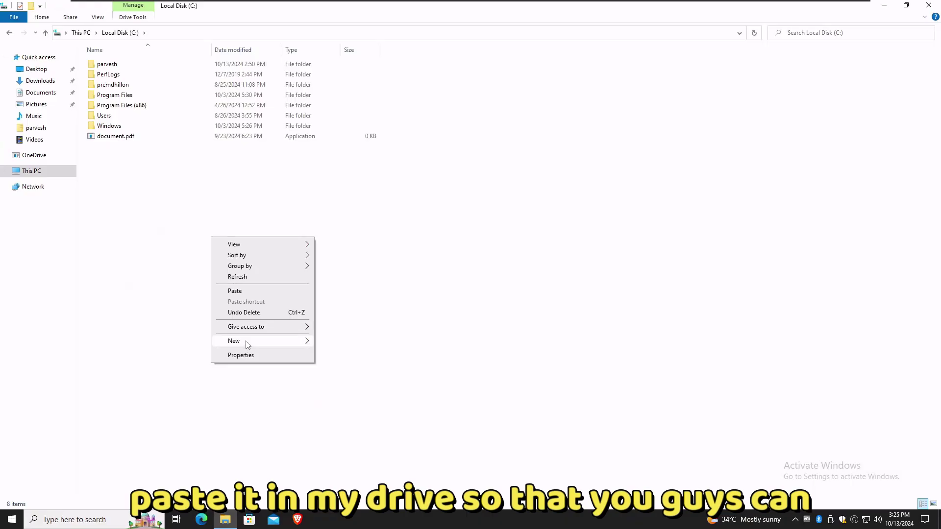
pyautogui.moveTo(235, 340)
pyautogui.click(343, 341)
pyautogui.press('Return')
pyautogui.doubleClick(155, 149)
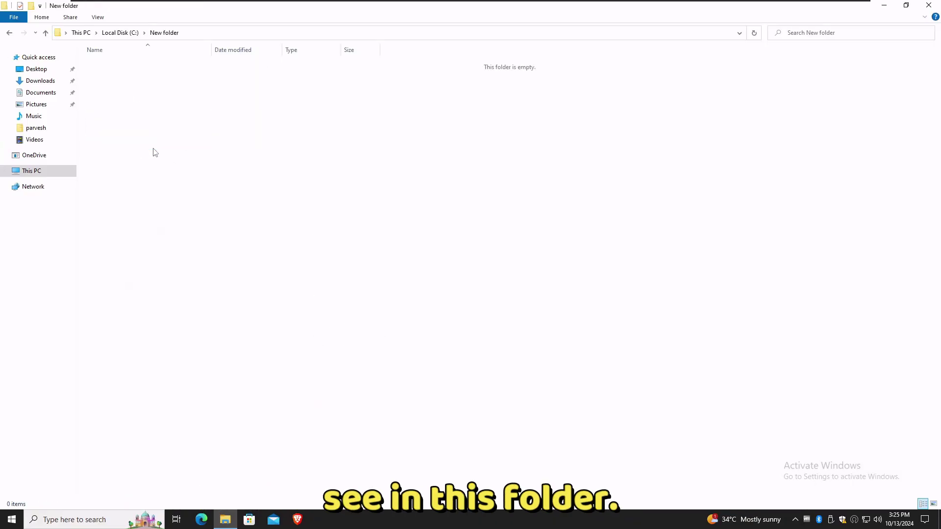
pyautogui.hotkey('ctrl', 'v')
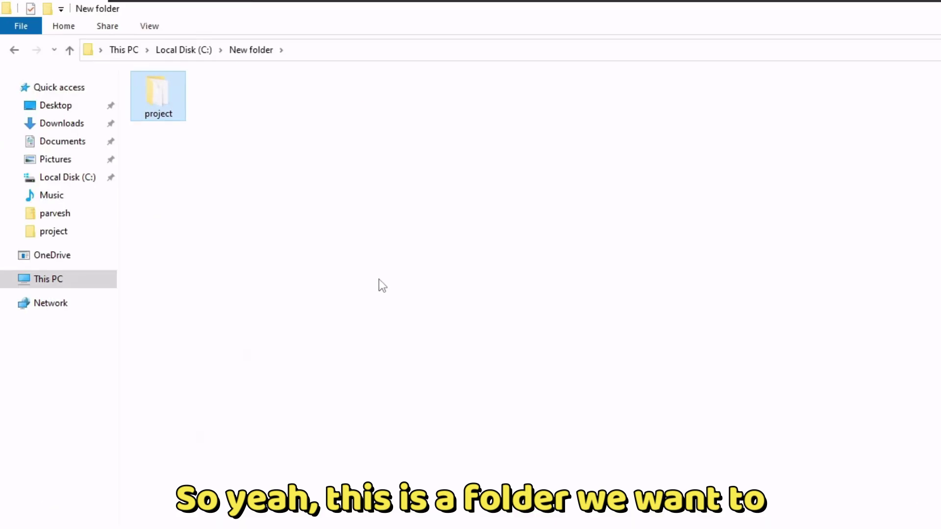
# - Reopen New folder, look through the project folder's files, and return to New folder
pyautogui.scroll(5, 378, 284)
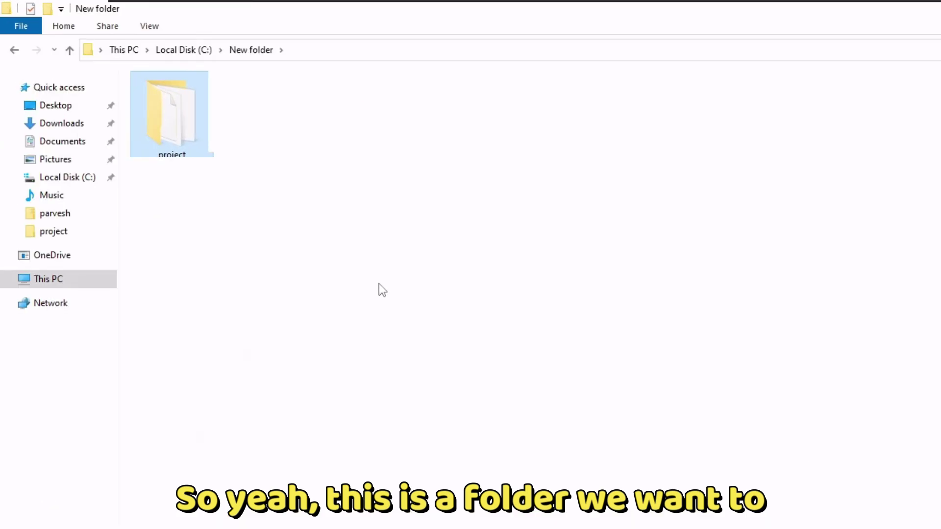
pyautogui.click(196, 50)
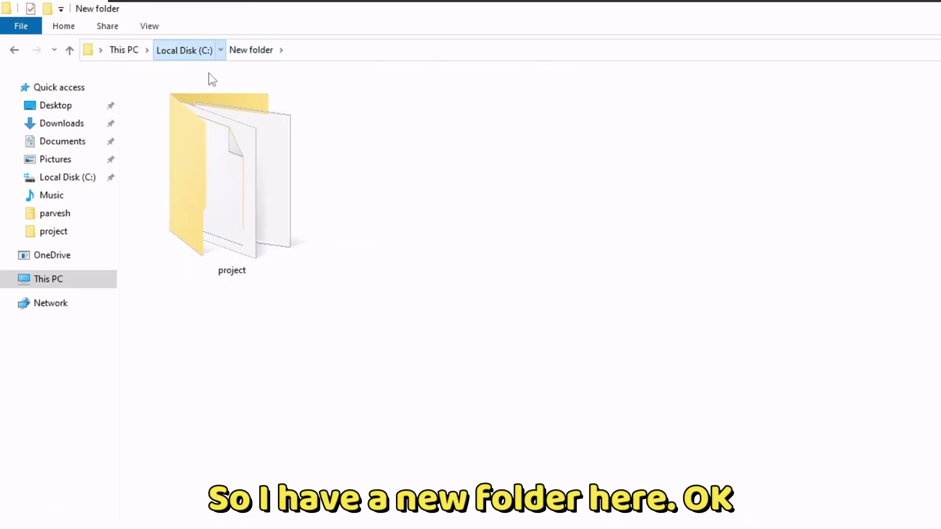
pyautogui.doubleClick(183, 98)
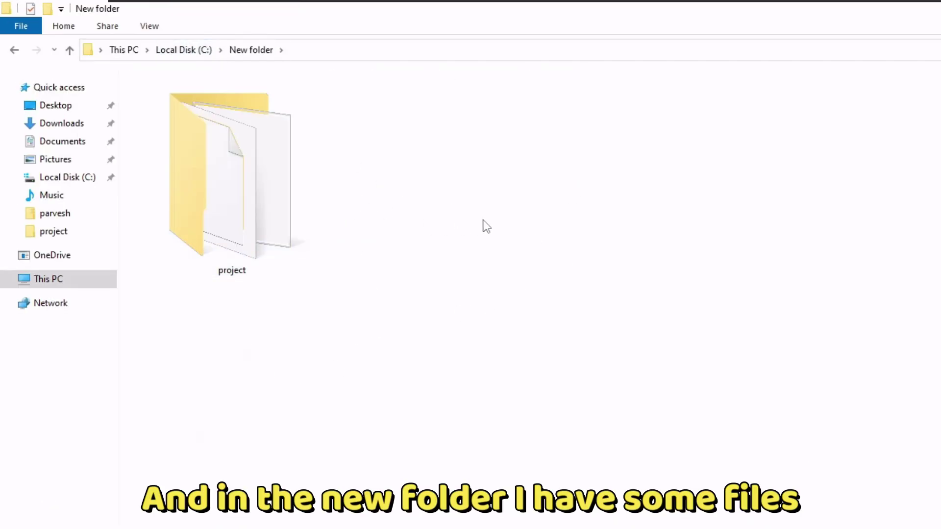
pyautogui.moveTo(490, 214); pyautogui.dragTo(386, 193)
pyautogui.doubleClick(279, 145)
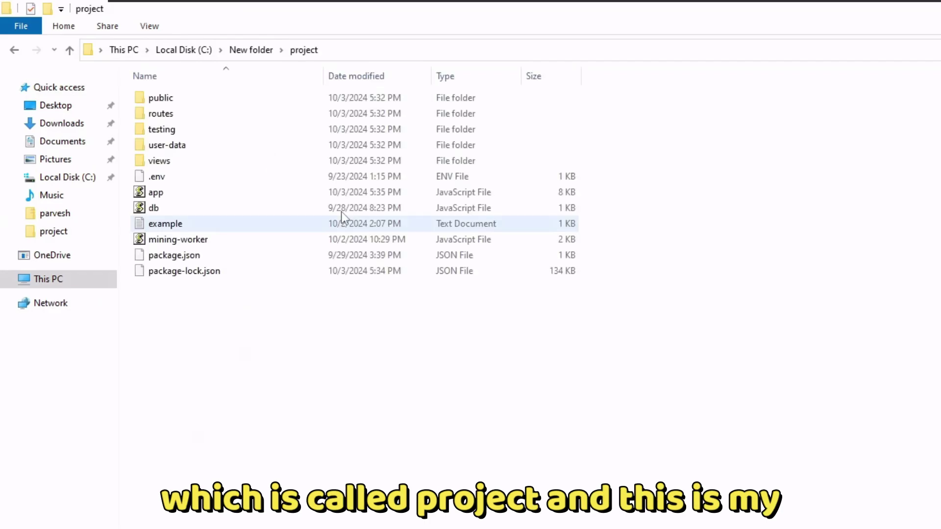
pyautogui.moveTo(265, 510); pyautogui.dragTo(226, 446)
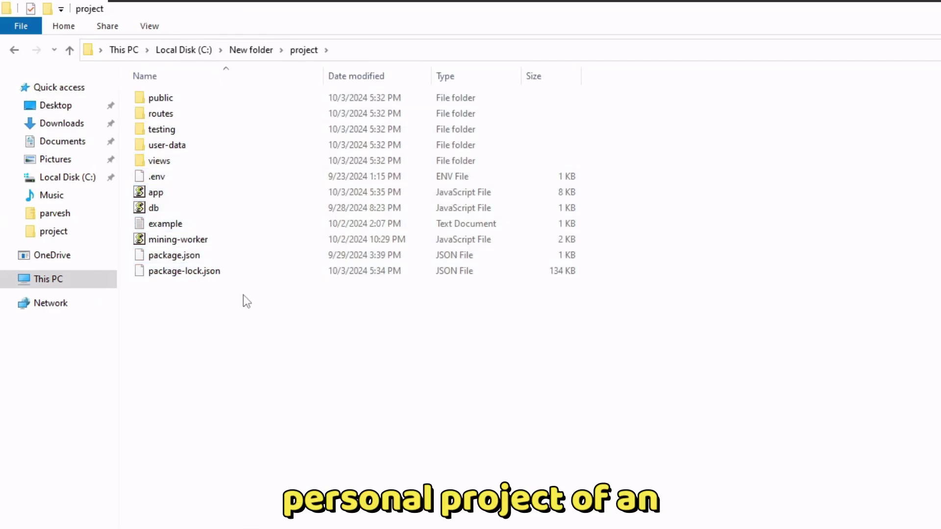
pyautogui.moveTo(229, 501)
pyautogui.mouseDown()
pyautogui.moveTo(231, 266)
pyautogui.moveTo(193, 75)
pyautogui.moveTo(250, 374)
pyautogui.moveTo(247, 366)
pyautogui.mouseUp()
pyautogui.moveTo(243, 402); pyautogui.dragTo(204, 86)
pyautogui.moveTo(219, 224); pyautogui.dragTo(250, 371)
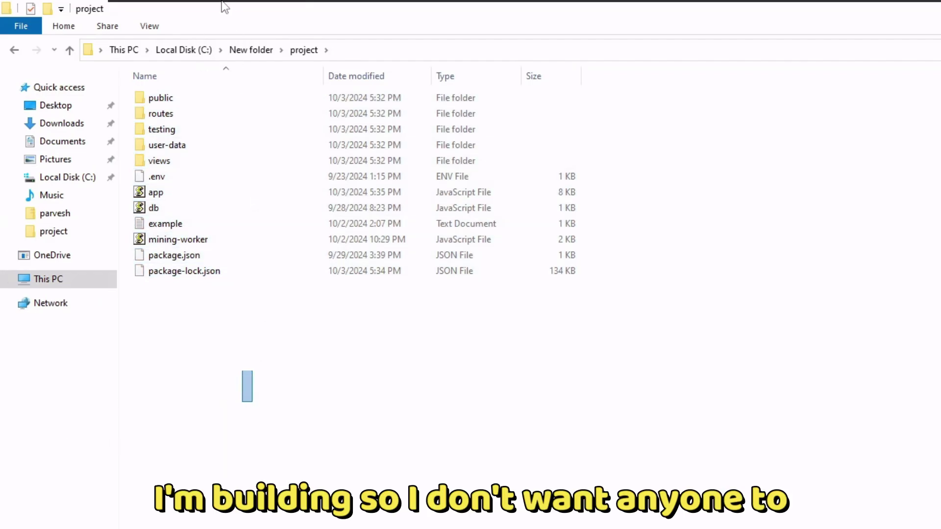
pyautogui.click(14, 49)
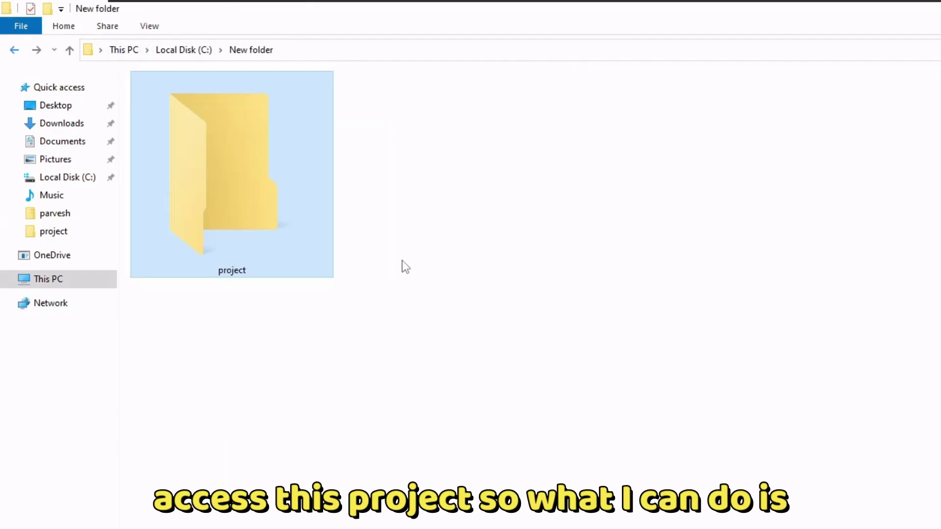
# - Turn on 'Encrypt contents to secure data' in the project folder's Properties advanced attributes
pyautogui.click(392, 376)
pyautogui.rightClick(238, 206)
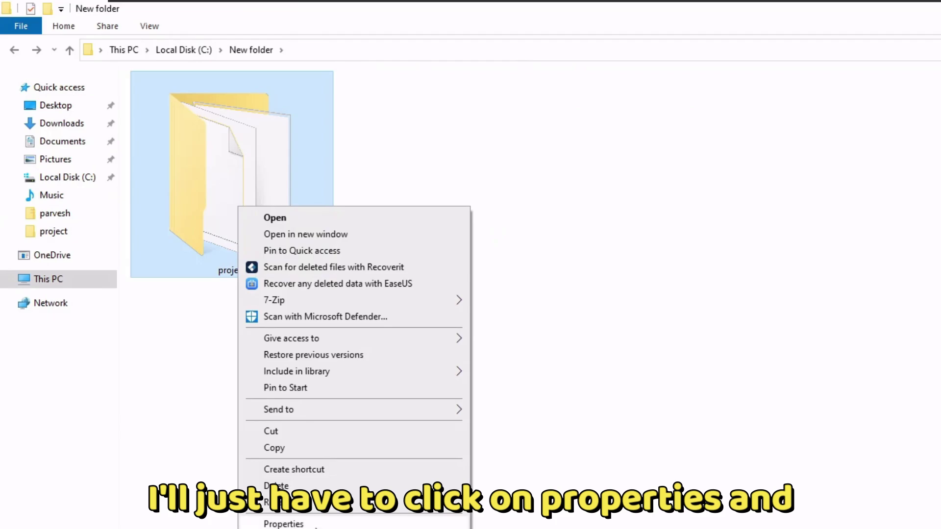
pyautogui.click(313, 525)
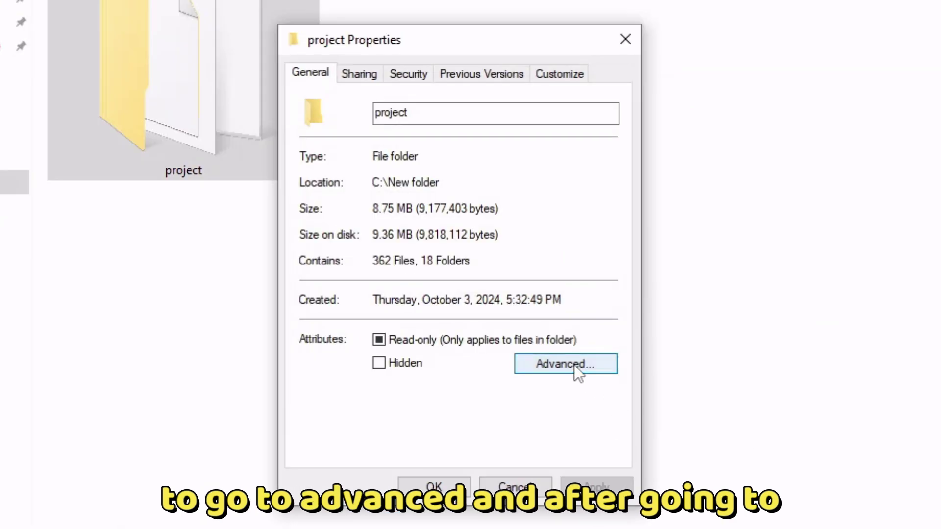
pyautogui.click(523, 417)
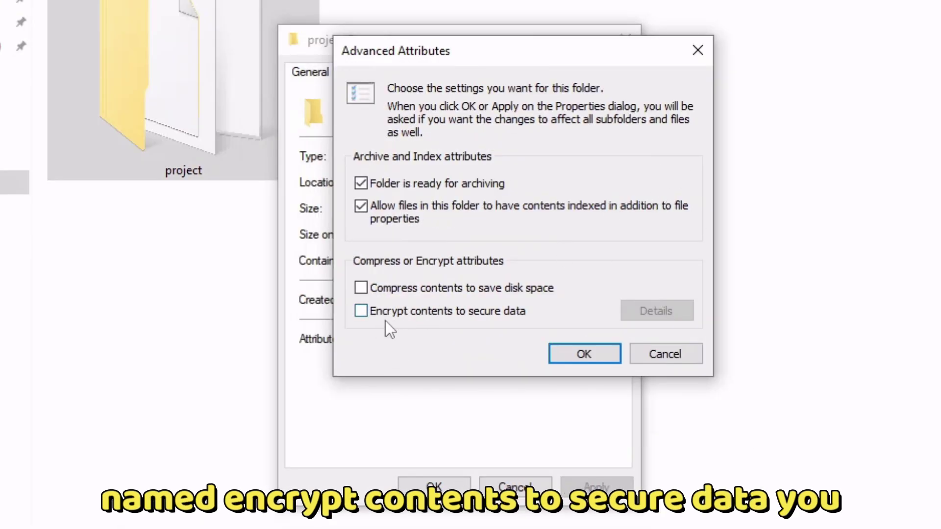
pyautogui.click(474, 313)
pyautogui.click(583, 354)
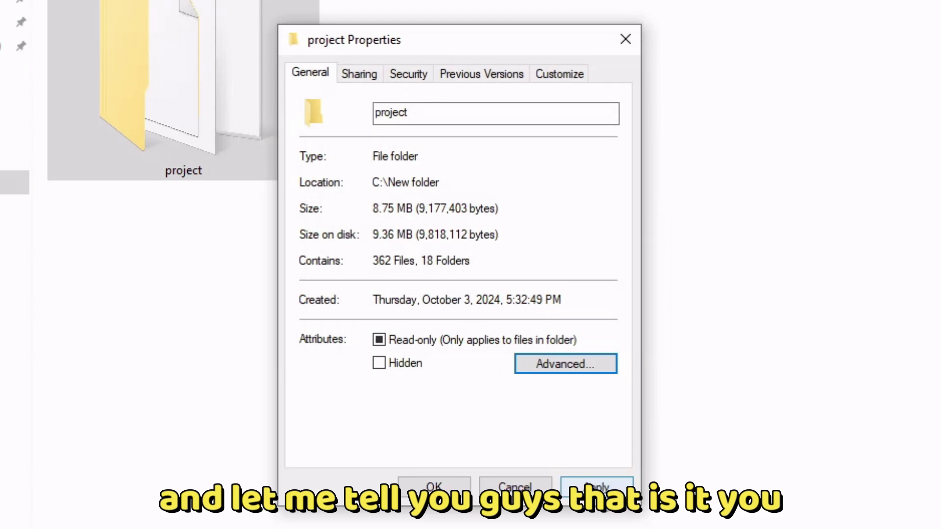
# - Apply the encryption to the project folder plus all its subfolders and files
pyautogui.click(603, 508)
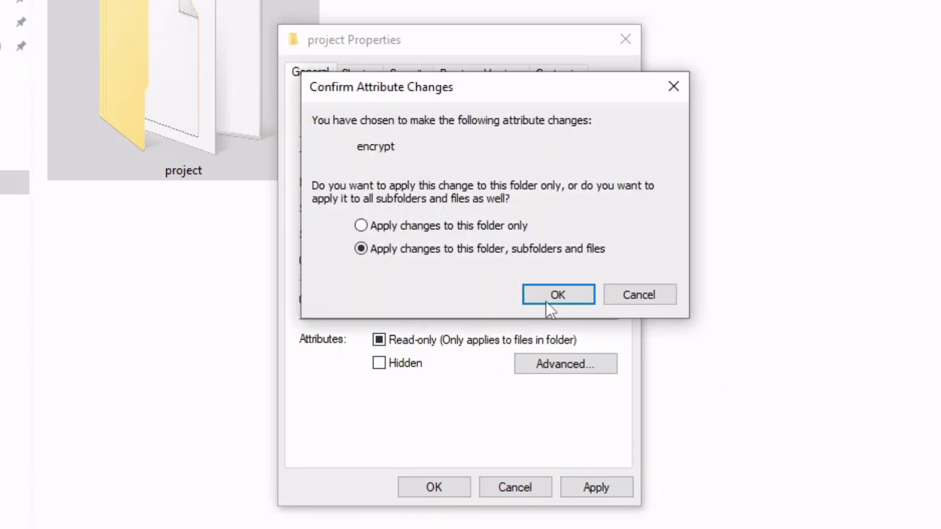
pyautogui.click(424, 226)
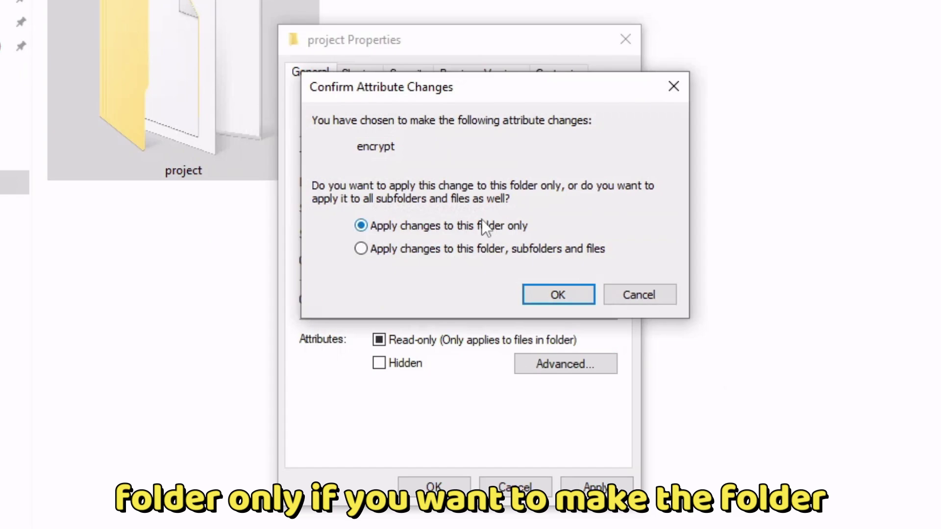
pyautogui.click(485, 248)
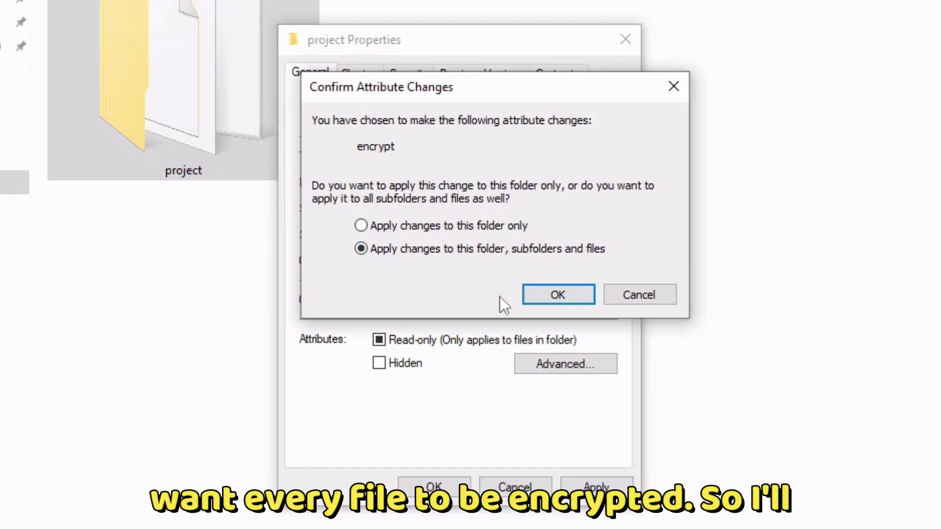
pyautogui.click(559, 299)
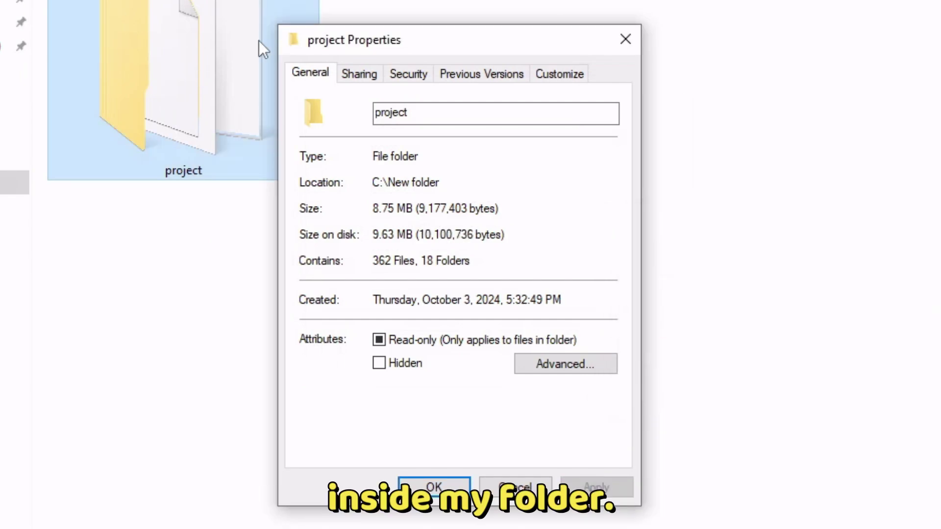
# - Close Properties and reopen C:\New folder\project to see its padlock-badged files
pyautogui.click(434, 487)
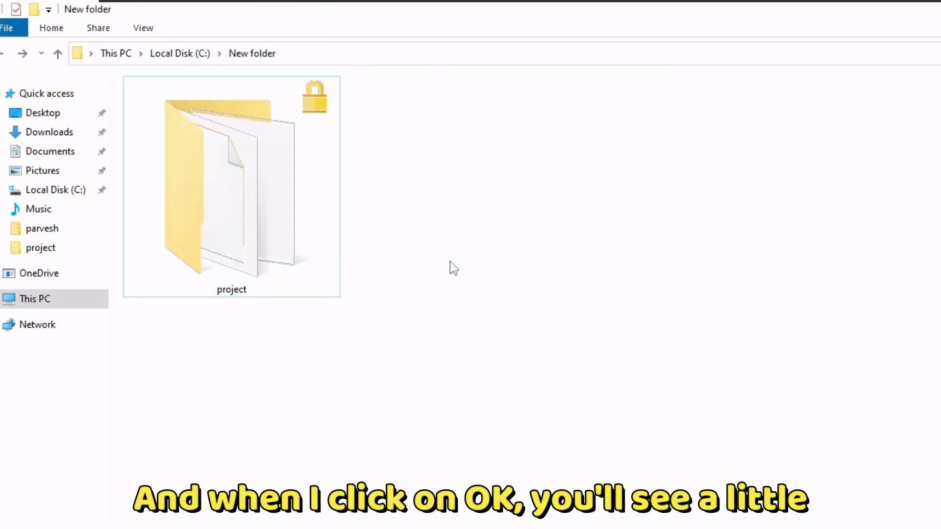
pyautogui.moveTo(329, 107); pyautogui.dragTo(344, 162)
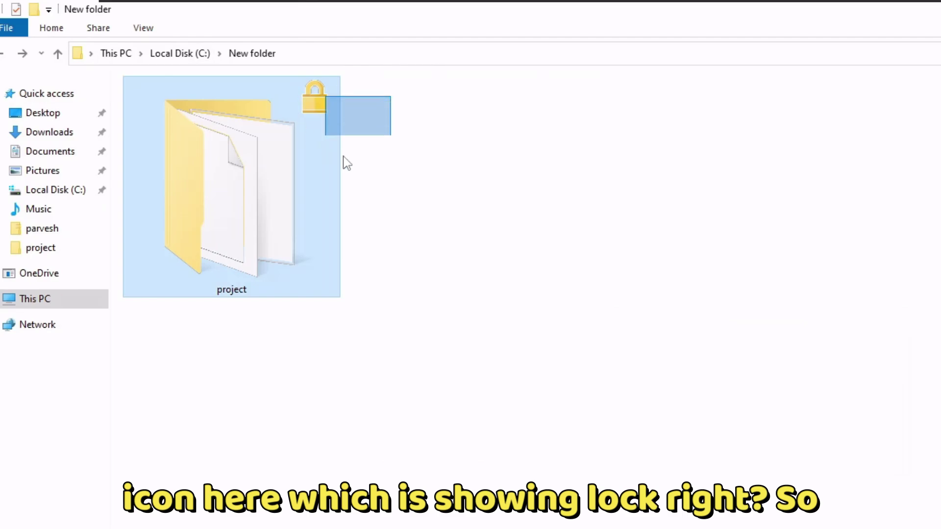
pyautogui.click(237, 143)
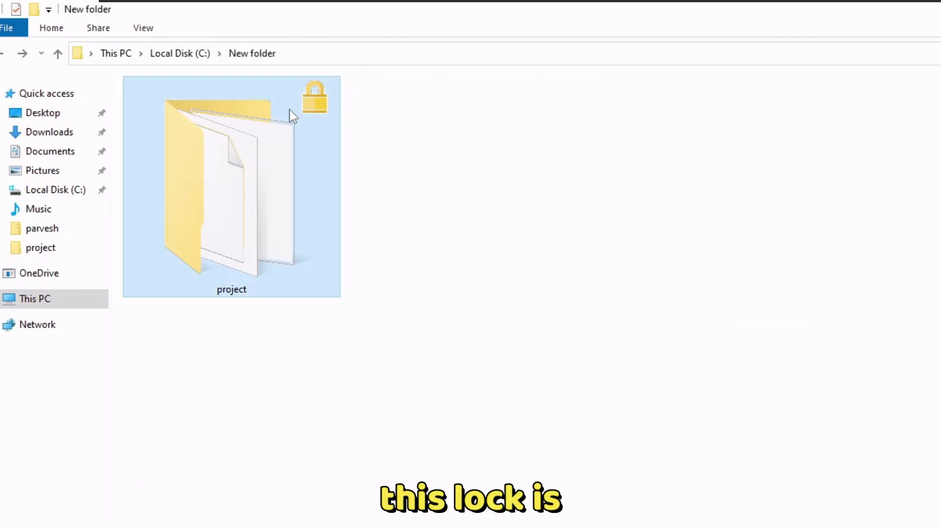
pyautogui.rightClick(315, 89)
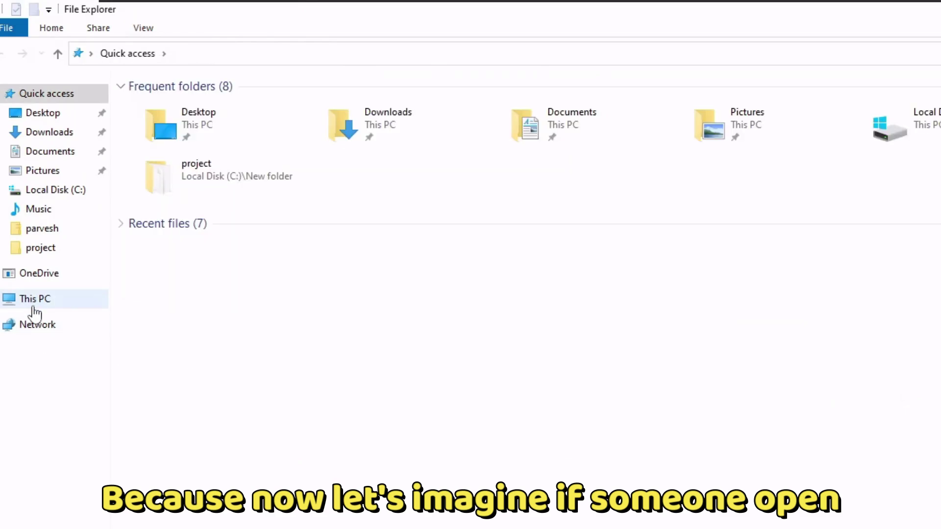
pyautogui.click(34, 300)
pyautogui.doubleClick(211, 222)
pyautogui.click(196, 105)
pyautogui.doubleClick(196, 105)
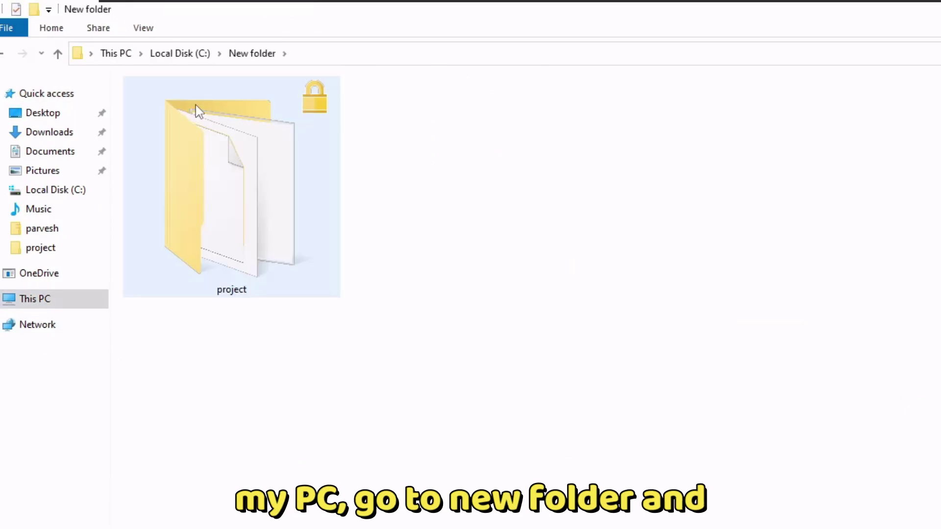
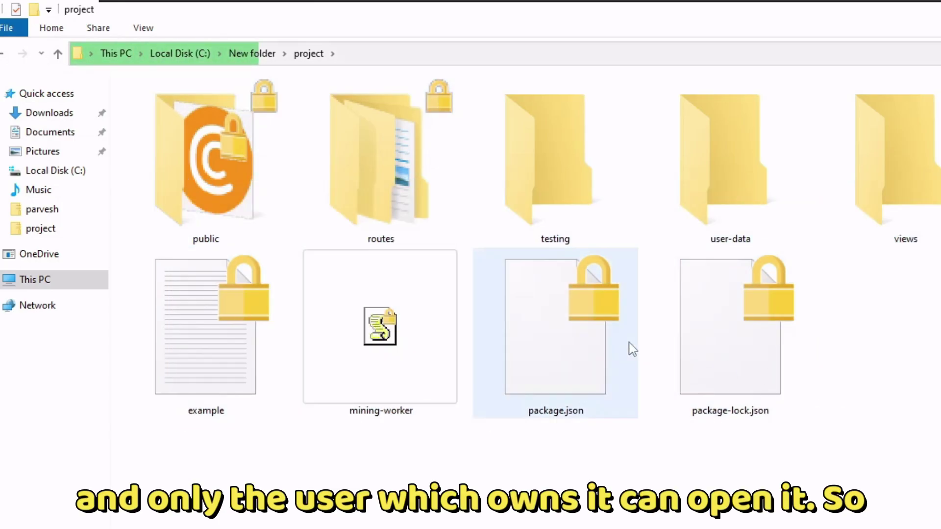
# - Set package-lock.json's file ownership to Personal, removing its encryption
pyautogui.rightClick(755, 361)
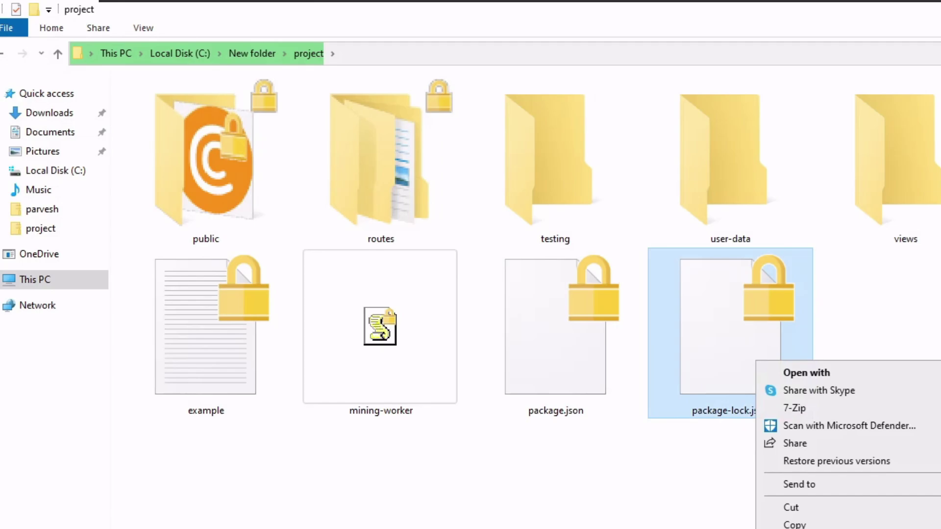
pyautogui.press('r')
pyautogui.press('Escape')
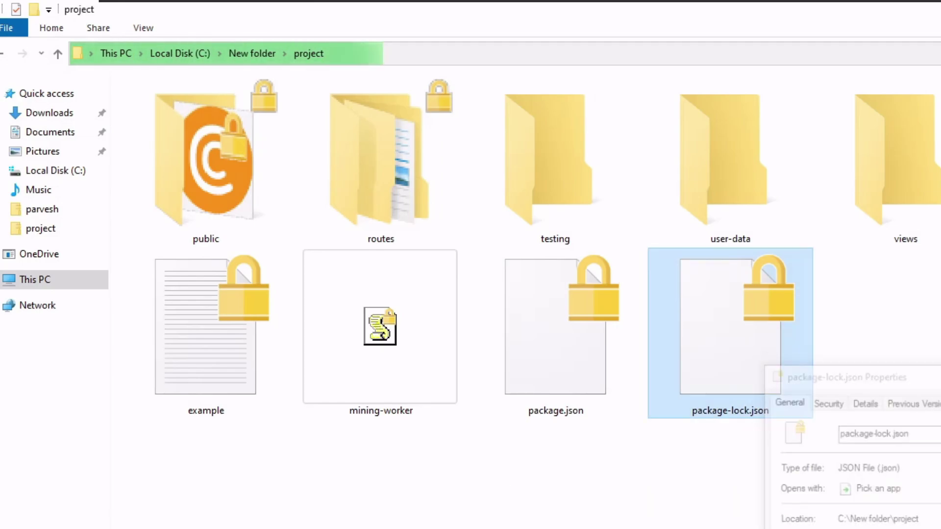
pyautogui.rightClick(771, 333)
pyautogui.moveTo(488, 349)
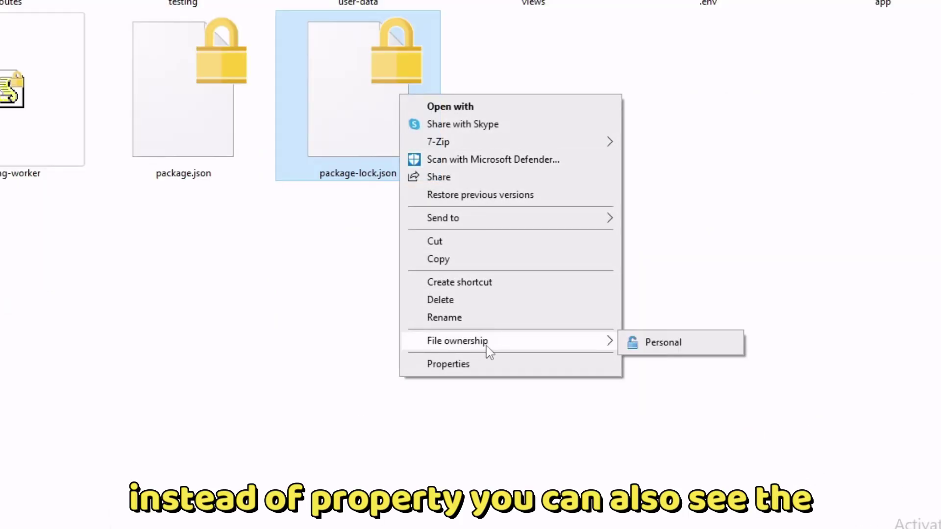
pyautogui.click(662, 345)
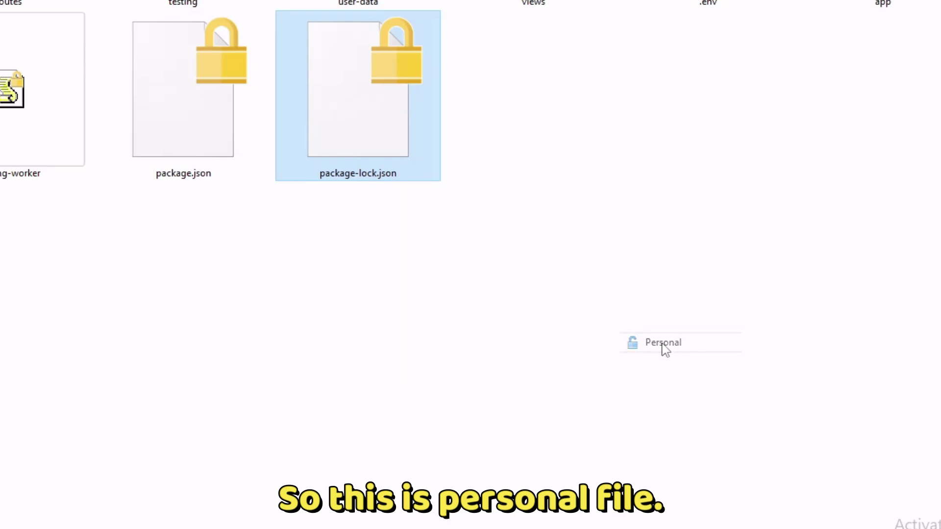
# - Re-encrypt package-lock.json via Properties > Advanced with 'Encrypt contents to secure data'
pyautogui.moveTo(592, 315); pyautogui.dragTo(392, 196)
pyautogui.rightClick(382, 138)
pyautogui.click(414, 361)
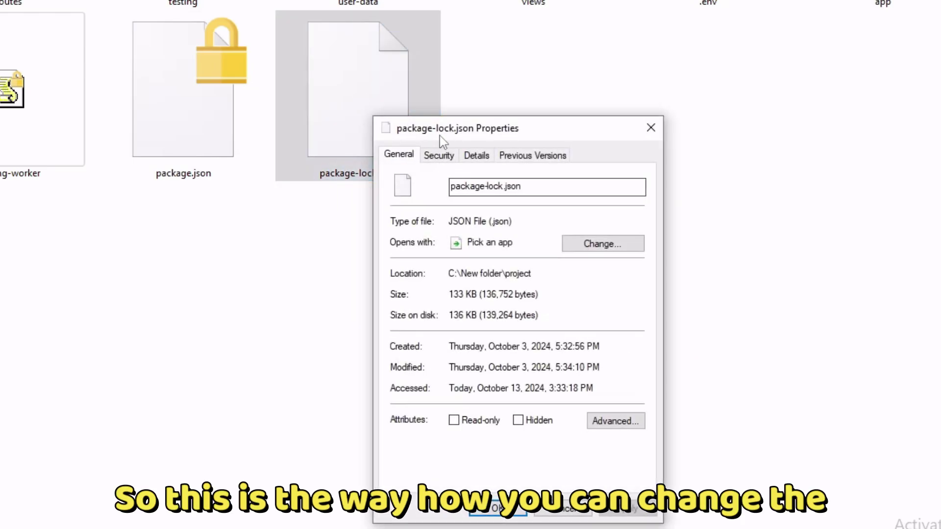
pyautogui.moveTo(439, 135); pyautogui.dragTo(566, 89)
pyautogui.click(737, 375)
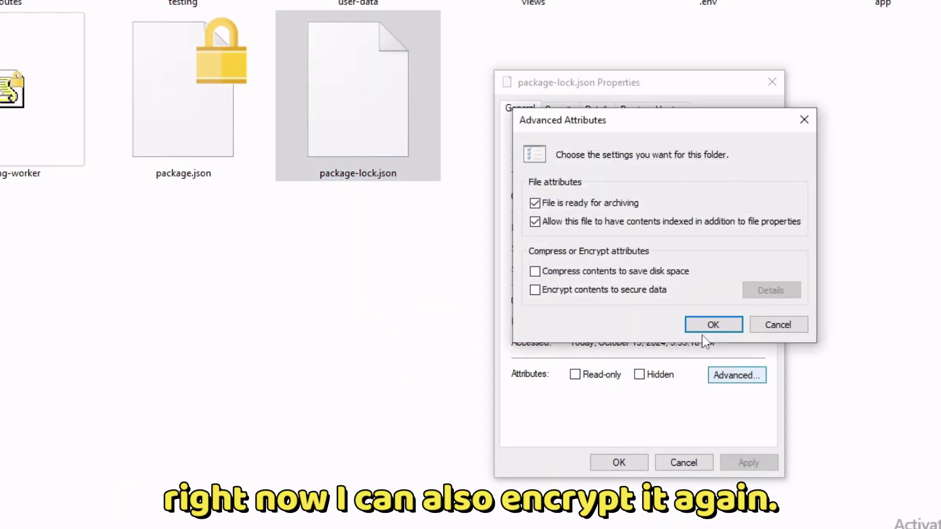
pyautogui.click(535, 291)
pyautogui.click(713, 323)
pyautogui.click(637, 497)
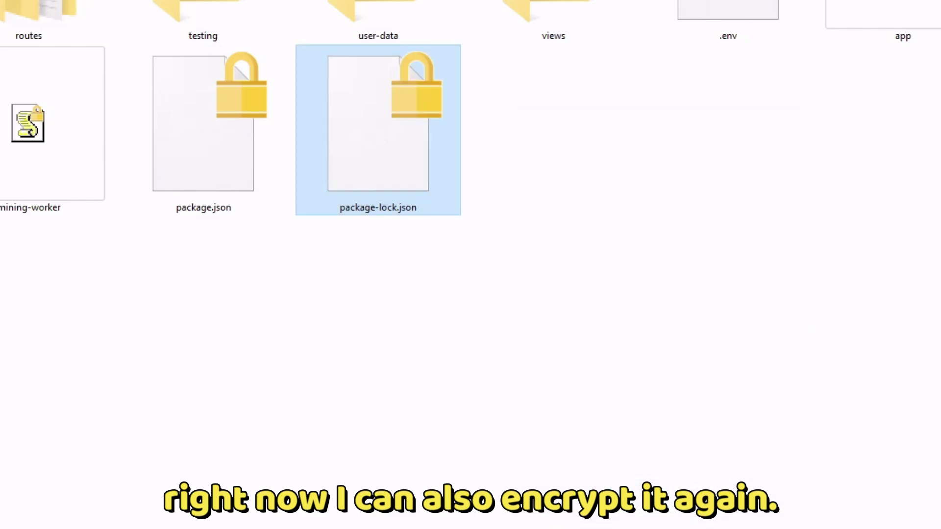
# - Review package-lock.json's Security permissions for the SYSTEM account and the Work user
pyautogui.rightClick(385, 143)
pyautogui.click(426, 411)
pyautogui.click(480, 110)
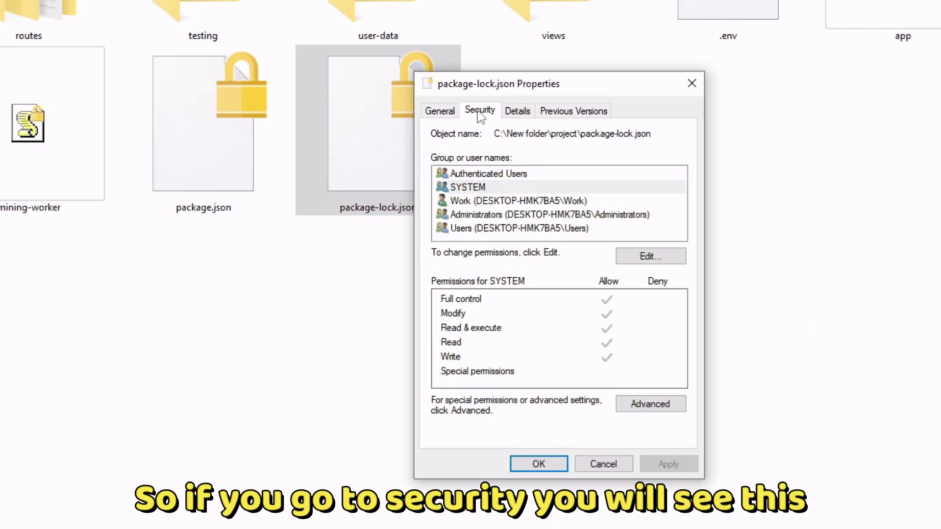
pyautogui.click(529, 187)
pyautogui.click(520, 202)
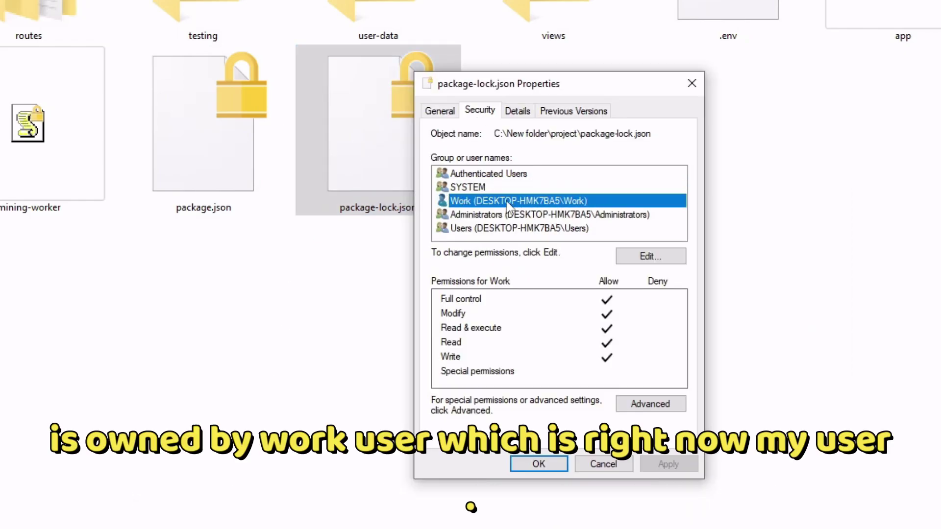
# - Return to the project folder and try opening package-lock.json
pyautogui.press('super')
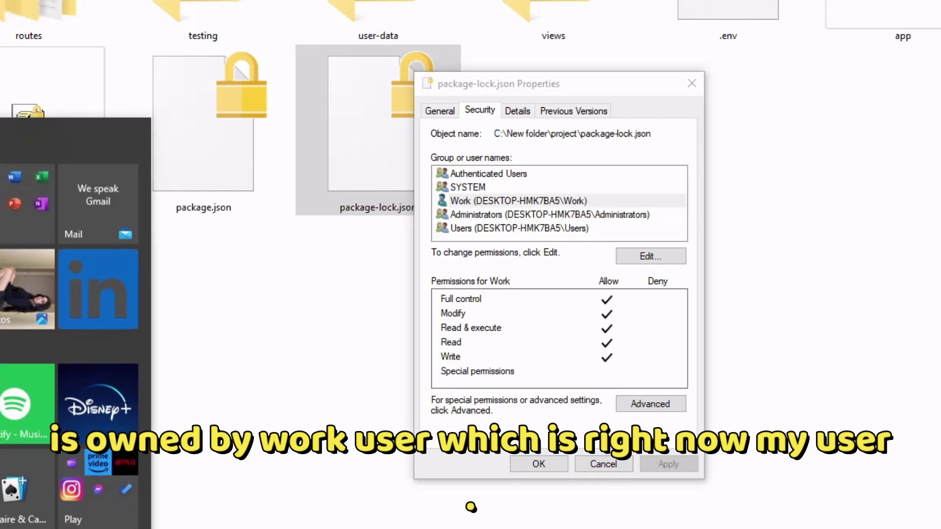
pyautogui.click(478, 300)
pyautogui.doubleClick(401, 147)
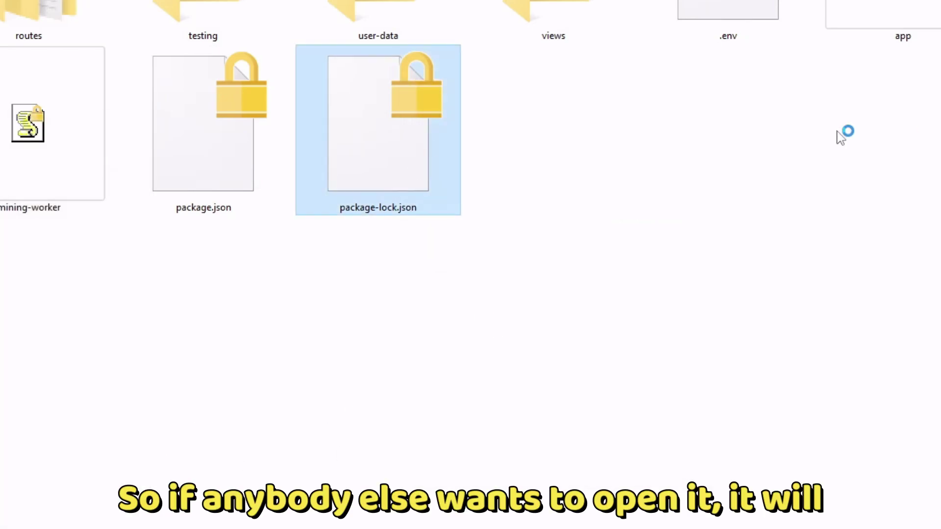
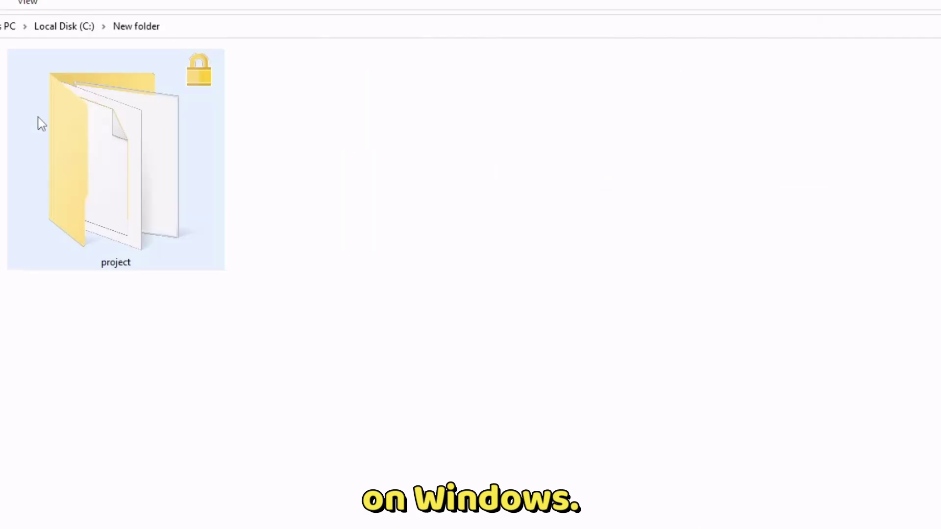
# - Refresh the view and open the project folder to see its padlocked, encrypted files
pyautogui.rightClick(378, 249)
pyautogui.click(444, 314)
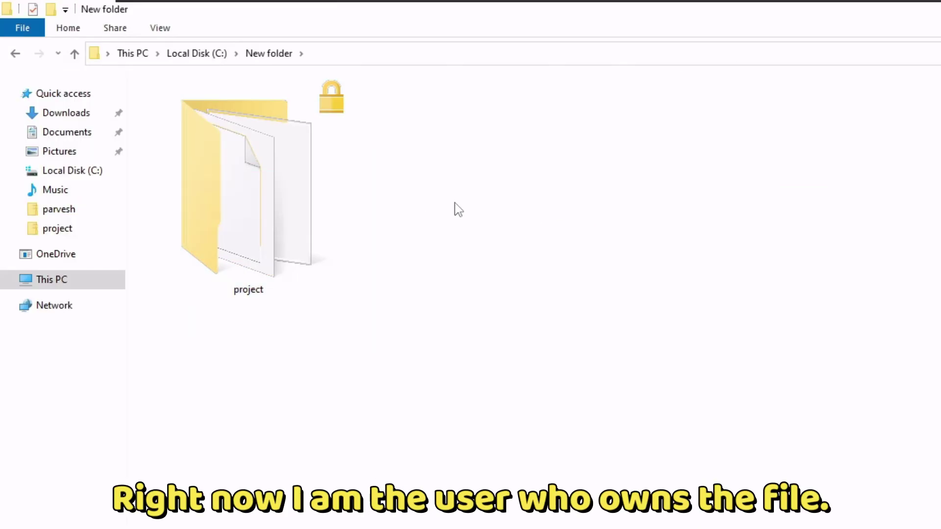
pyautogui.doubleClick(272, 194)
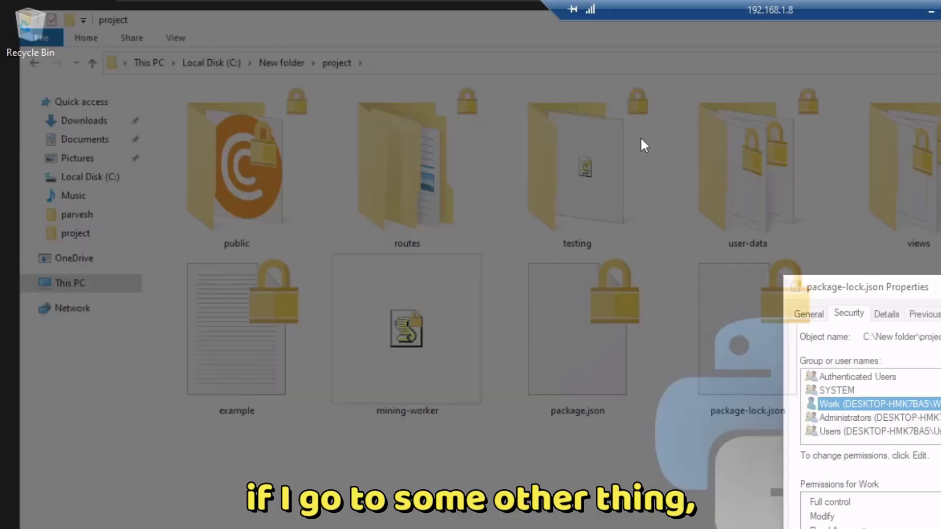
# - Minimize Explorer and launch a new File Explorer window from the taskbar icon
pyautogui.click(229, 521)
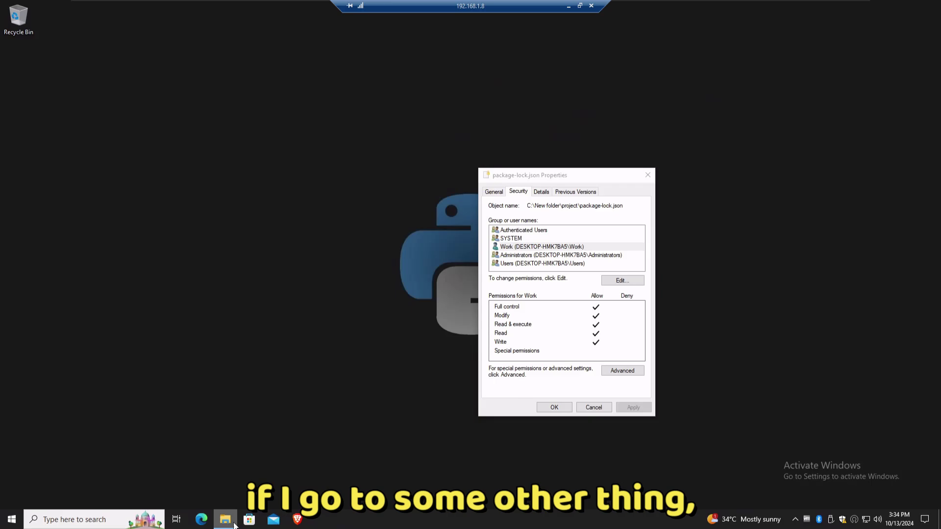
pyautogui.rightClick(234, 525)
pyautogui.click(212, 467)
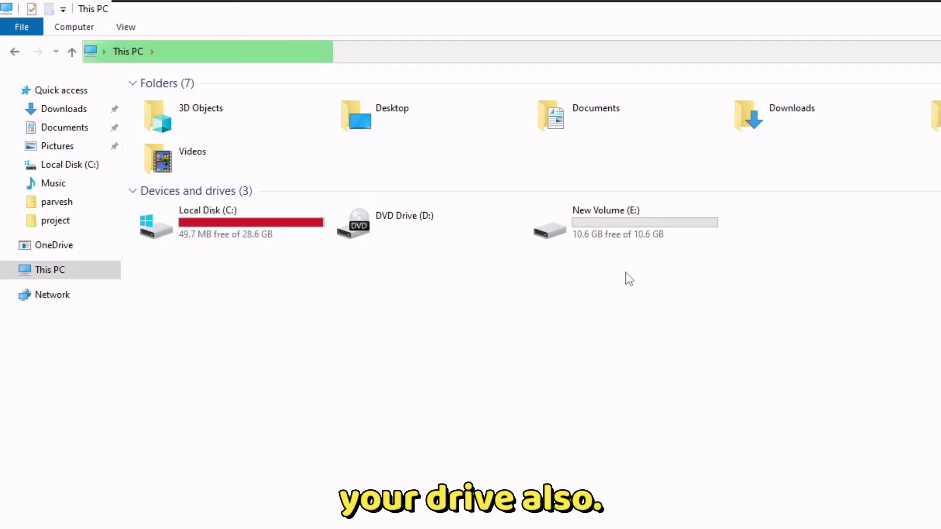
# - In This PC, choose Turn on BitLocker for New Volume (E:)
pyautogui.moveTo(602, 233)
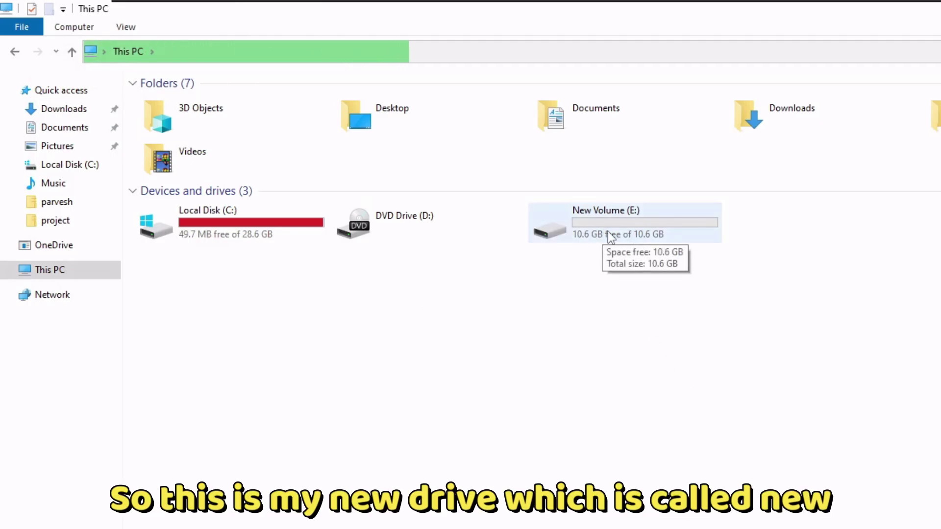
pyautogui.moveTo(706, 292); pyautogui.dragTo(602, 266)
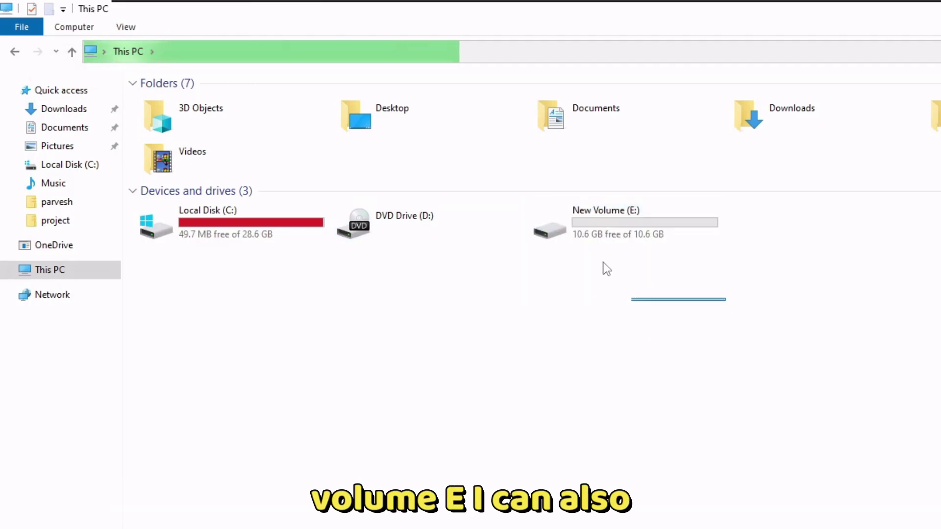
pyautogui.rightClick(591, 223)
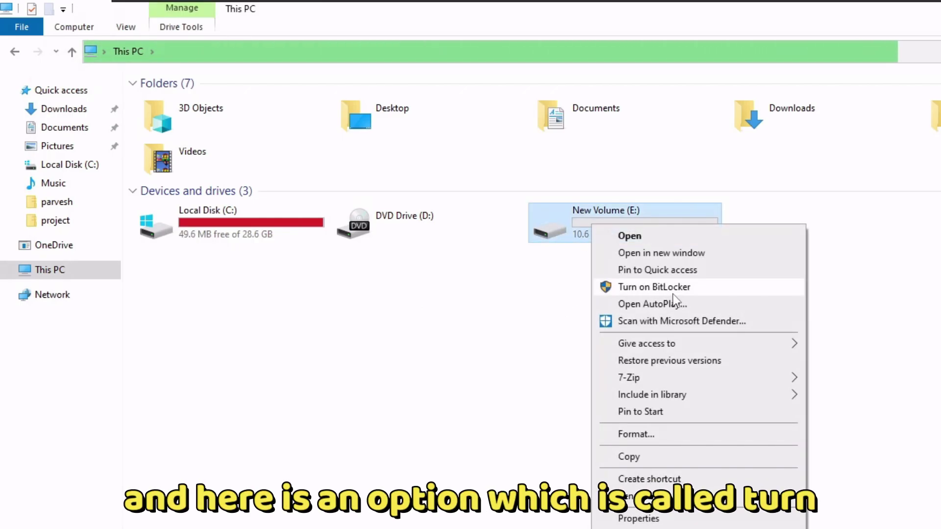
pyautogui.click(673, 293)
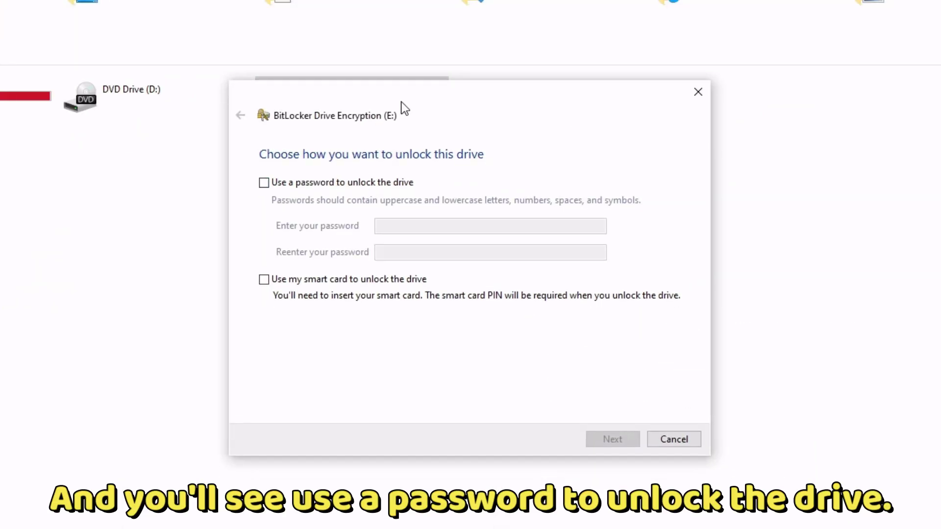
# - Choose password unlock for the drive, entering and confirming the BitLocker password
pyautogui.click(347, 173)
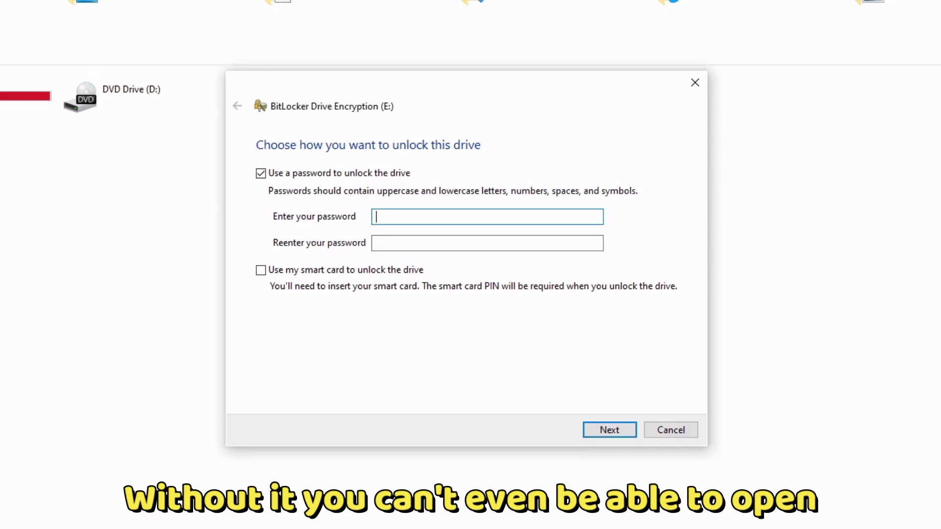
pyautogui.moveTo(377, 92); pyautogui.dragTo(336, 136)
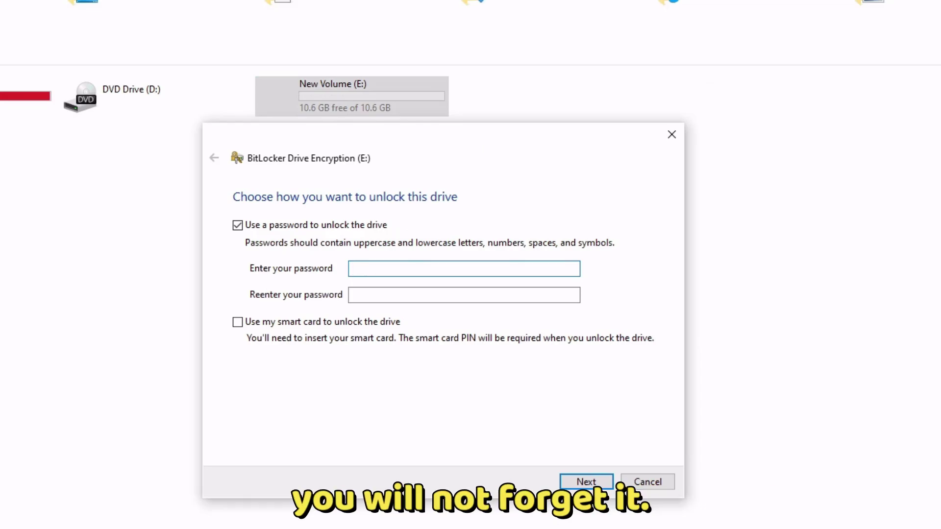
pyautogui.write('*')
pyautogui.press('Tab')
pyautogui.write('****')
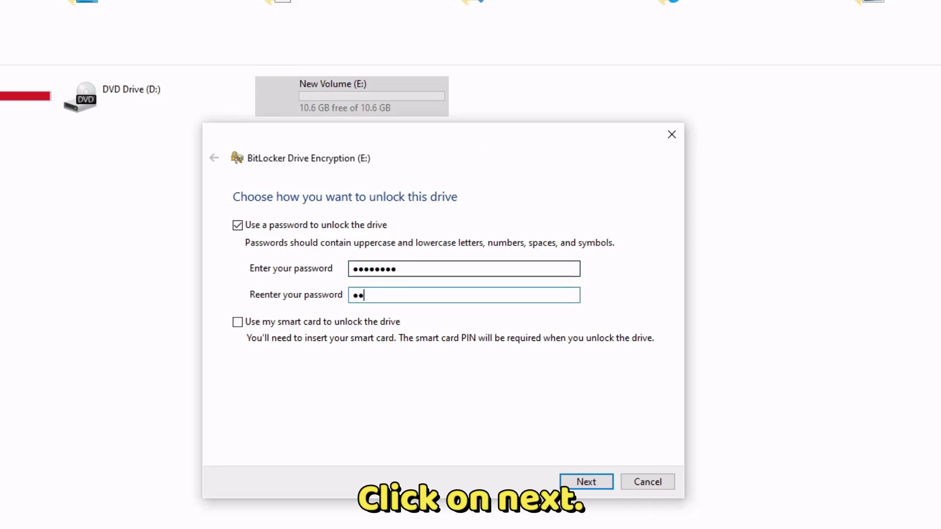
pyautogui.press('Return')
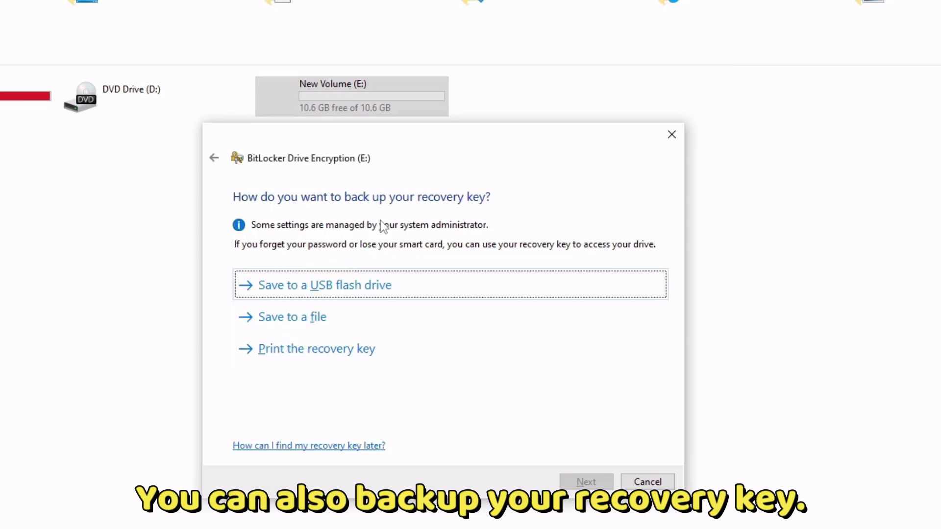
# - Save the recovery key to a file, accept the new encryption mode, and start encrypting E:
pyautogui.click(316, 327)
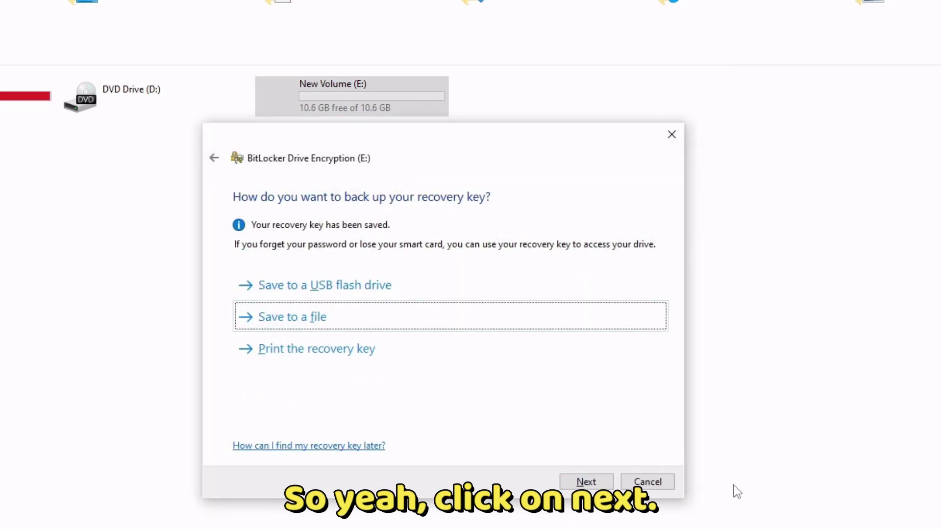
pyautogui.click(584, 481)
pyautogui.click(585, 481)
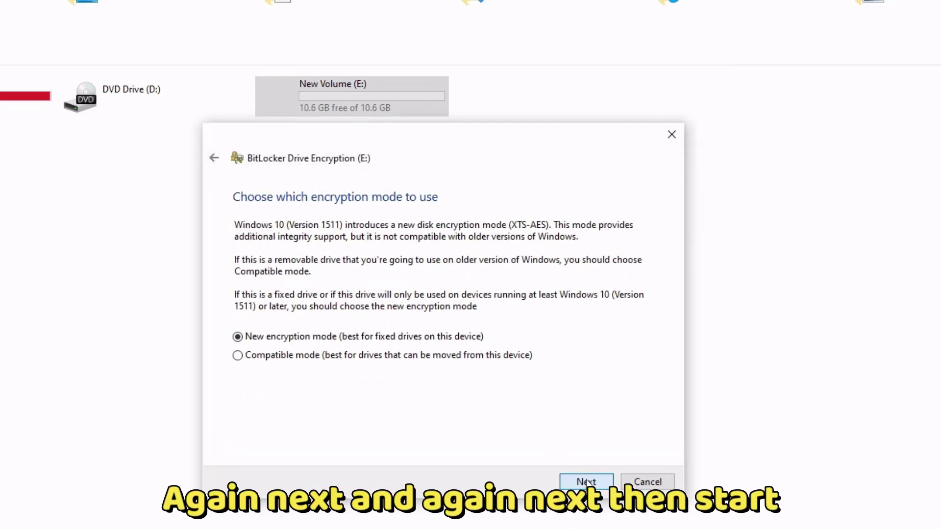
pyautogui.click(587, 482)
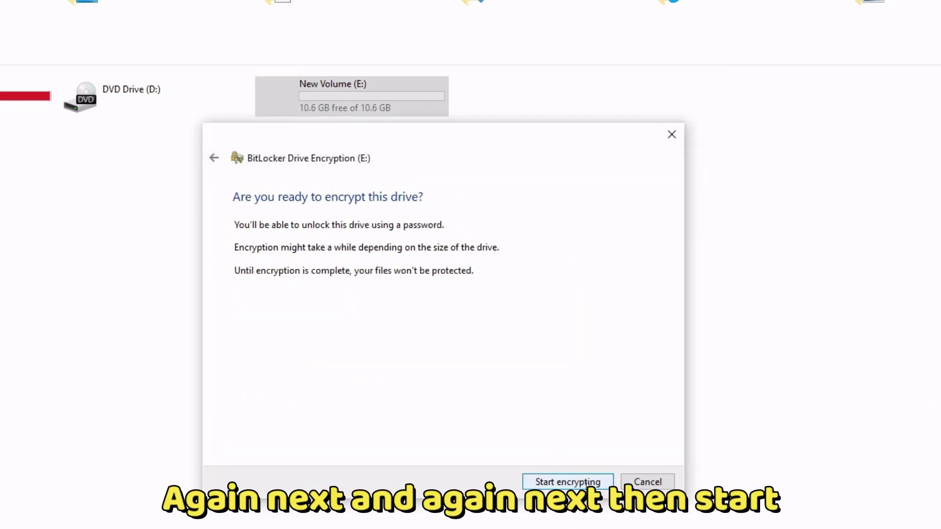
pyautogui.click(586, 483)
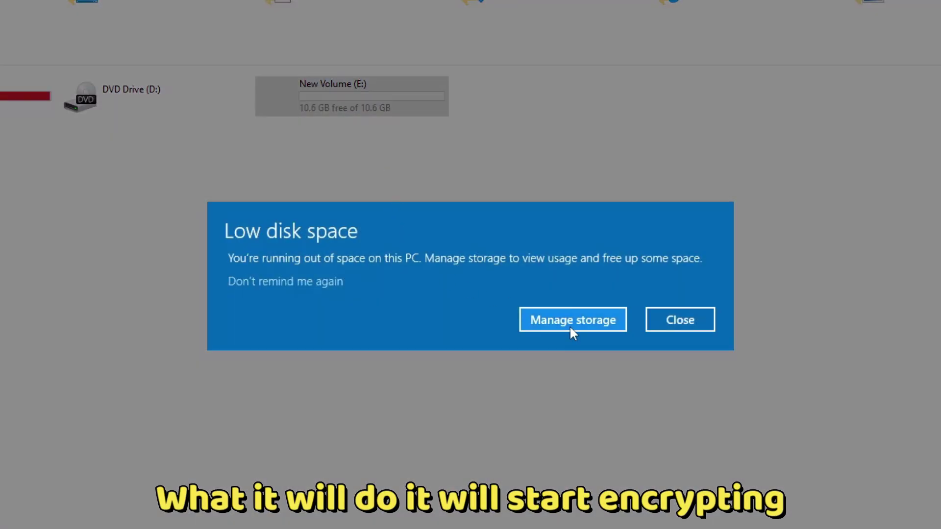
pyautogui.click(571, 324)
pyautogui.doubleClick(571, 254)
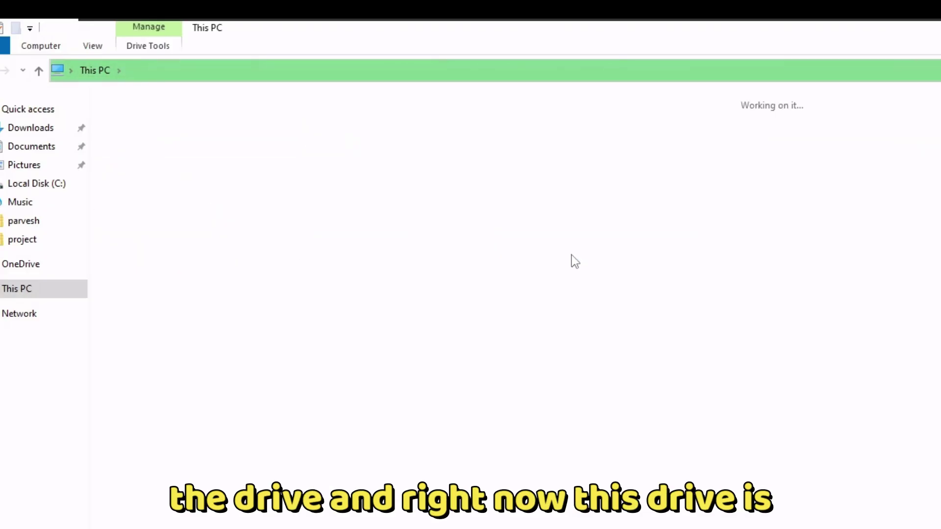
# - Return to This PC and launch Command Prompt as administrator via search for cmd
pyautogui.hotkey('alt', 'Left')
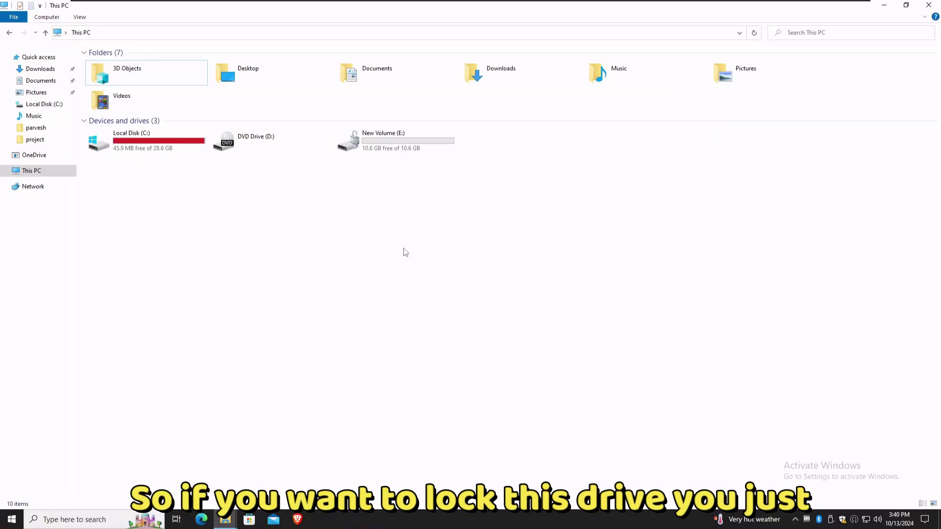
pyautogui.click(74, 520)
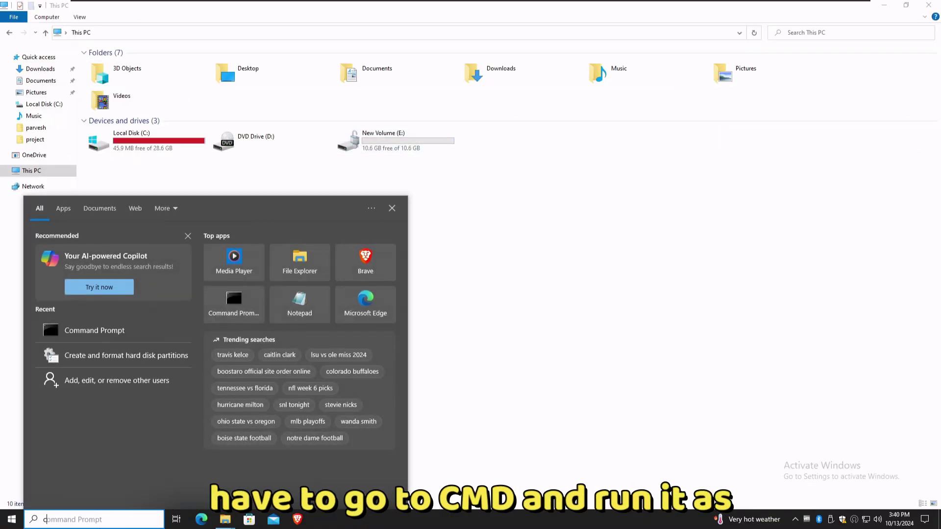
pyautogui.write('cmd')
pyautogui.rightClick(83, 260)
pyautogui.click(92, 269)
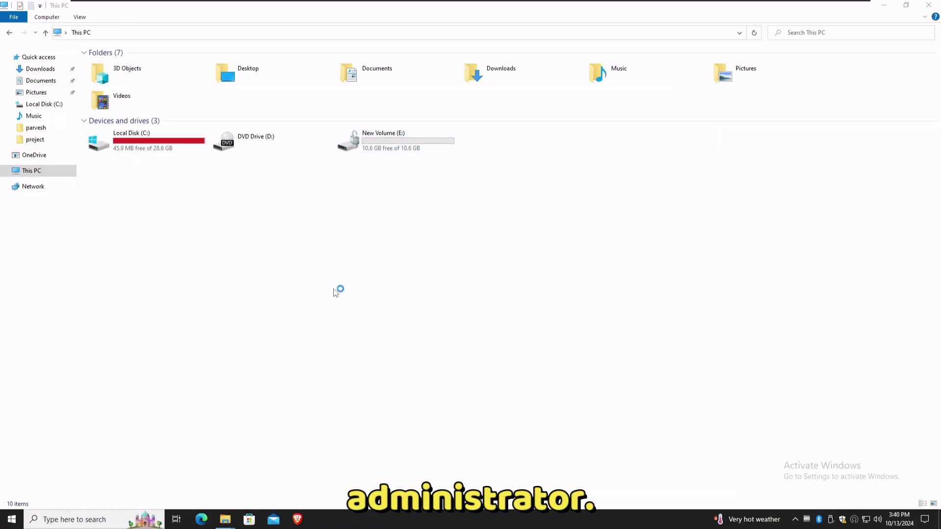
pyautogui.click(419, 320)
# - Run 'manage-bde -lock E:' in the administrator console to lock New Volume (E:)
pyautogui.click(357, 280)
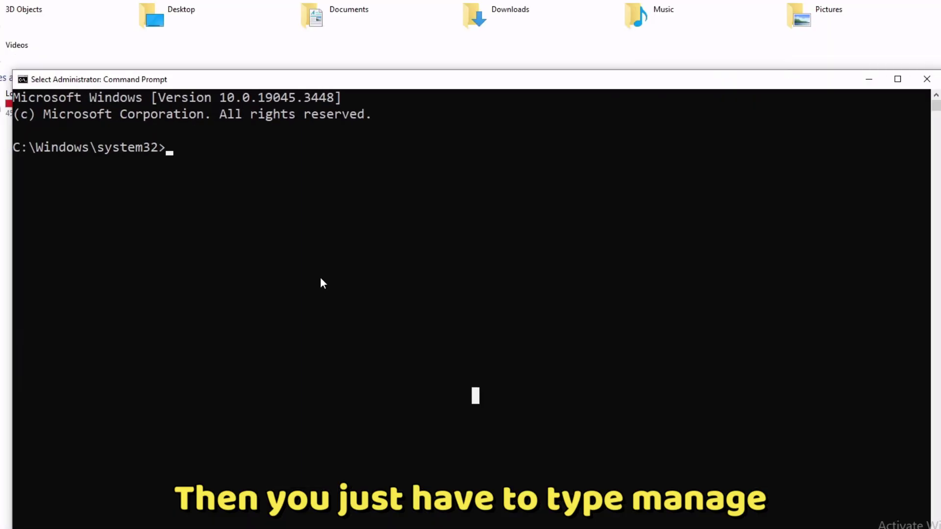
pyautogui.write('manage-b')
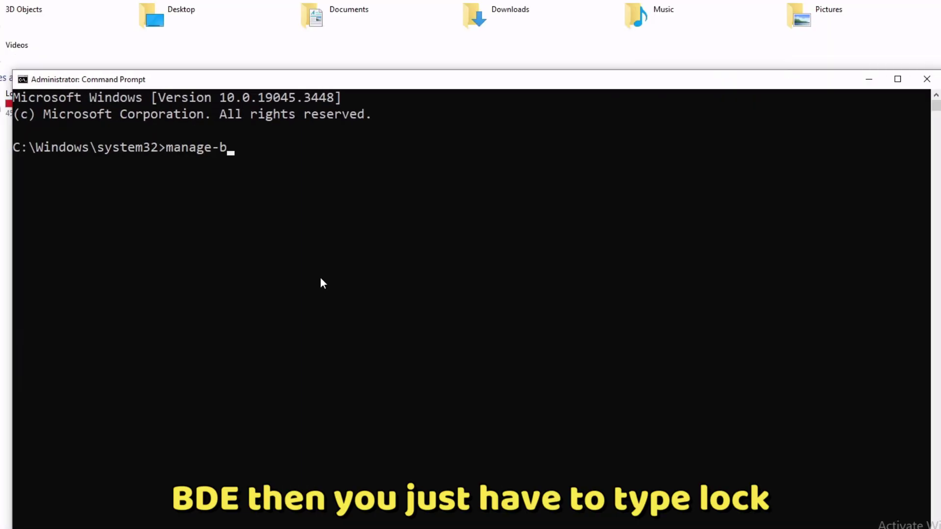
pyautogui.write('de -lock E:')
pyautogui.press('Return')
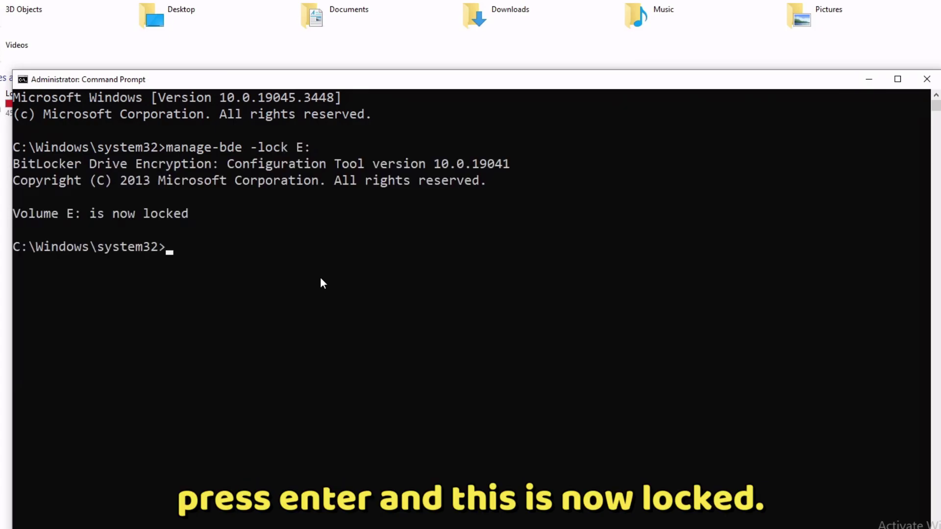
pyautogui.moveTo(306, 83); pyautogui.dragTo(319, 249)
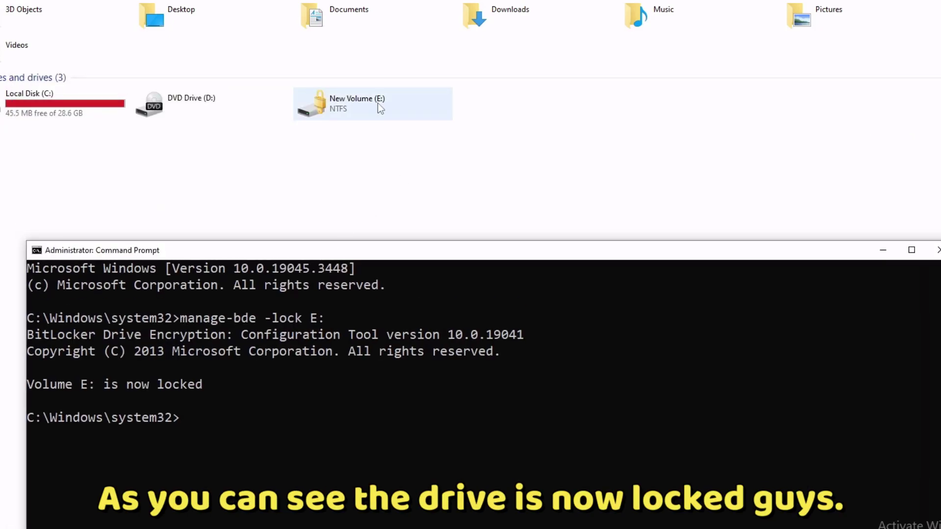
# - Recall the previous manage-bde lock command in the console and edit its lock option
pyautogui.click(328, 467)
pyautogui.press('Up')
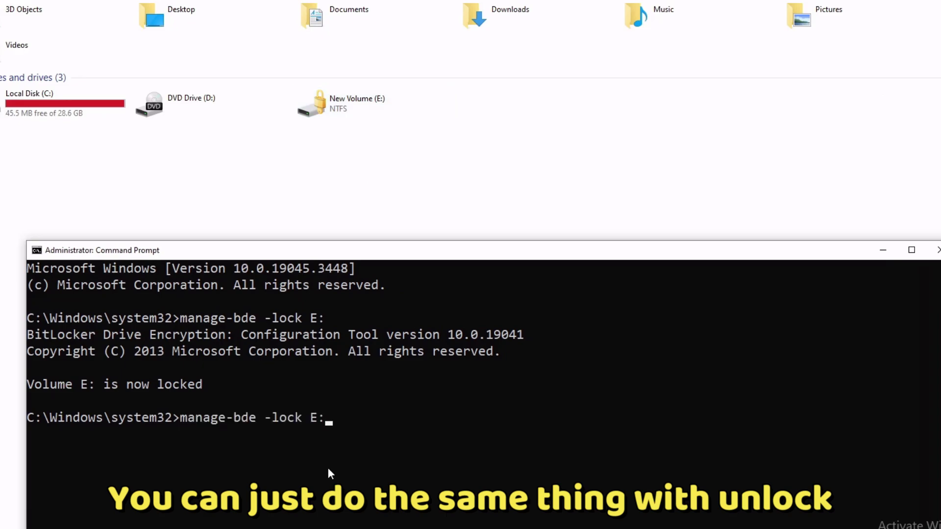
pyautogui.press('Left')
pyautogui.press('Left')
pyautogui.press('Left')
pyautogui.press('BackSpace')
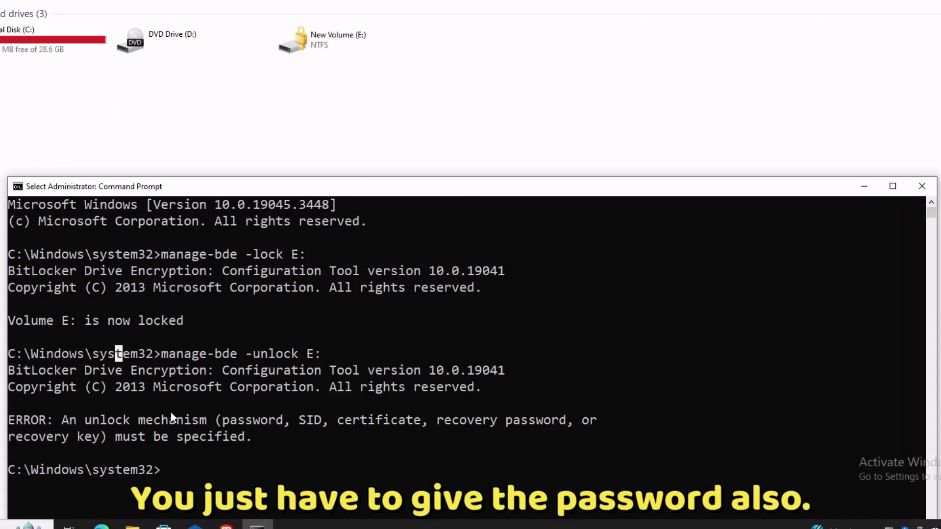
pyautogui.click(176, 416)
pyautogui.moveTo(133, 338); pyautogui.dragTo(316, 365)
pyautogui.click(303, 396)
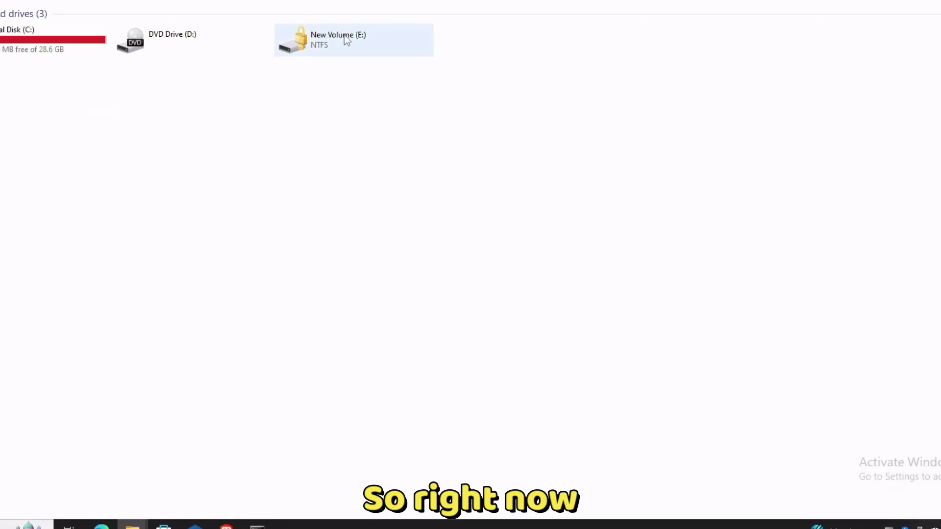
# - Unlock New Volume (E:) with its BitLocker password, refresh This PC, and open the drive
pyautogui.doubleClick(344, 37)
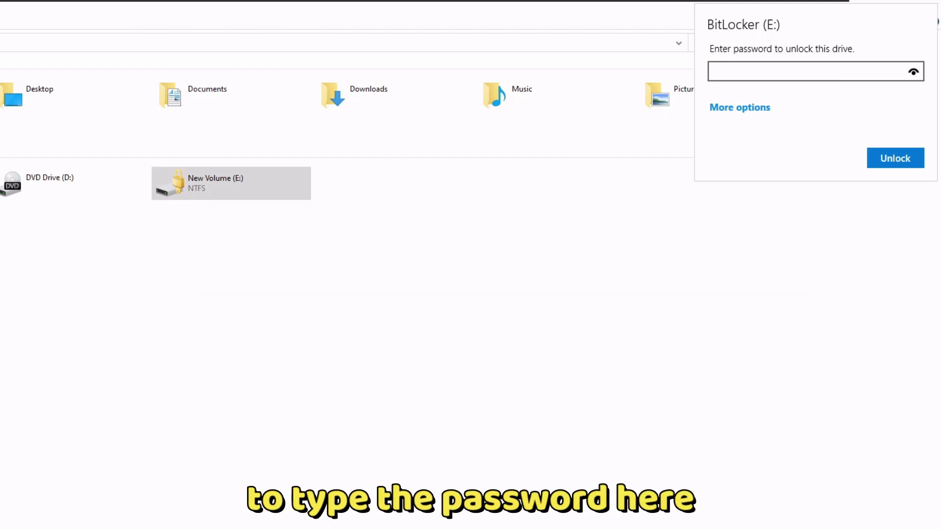
pyautogui.write('12345678')
pyautogui.press('Return')
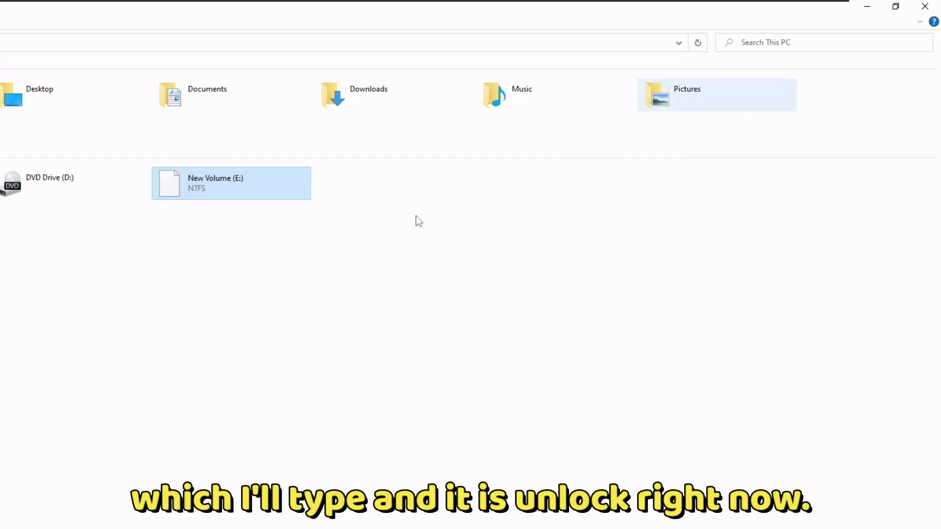
pyautogui.rightClick(204, 229)
pyautogui.click(230, 275)
pyautogui.doubleClick(225, 193)
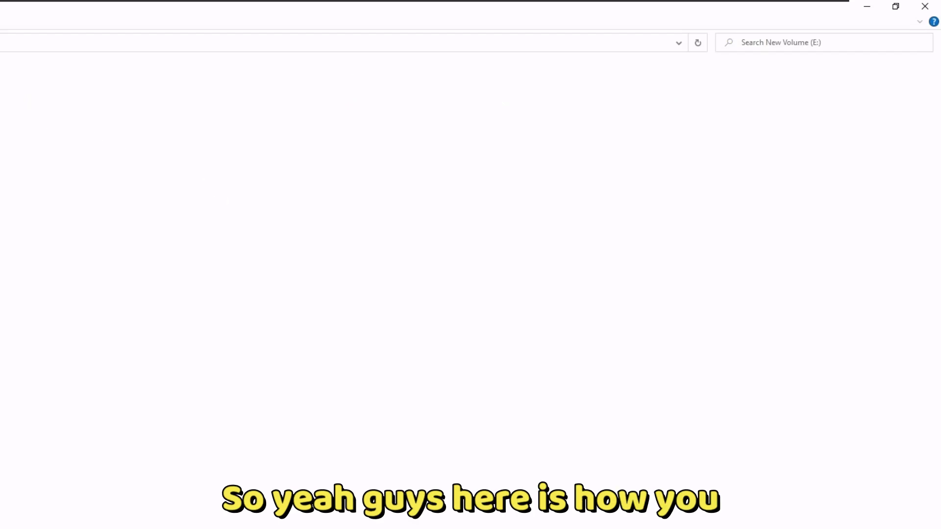